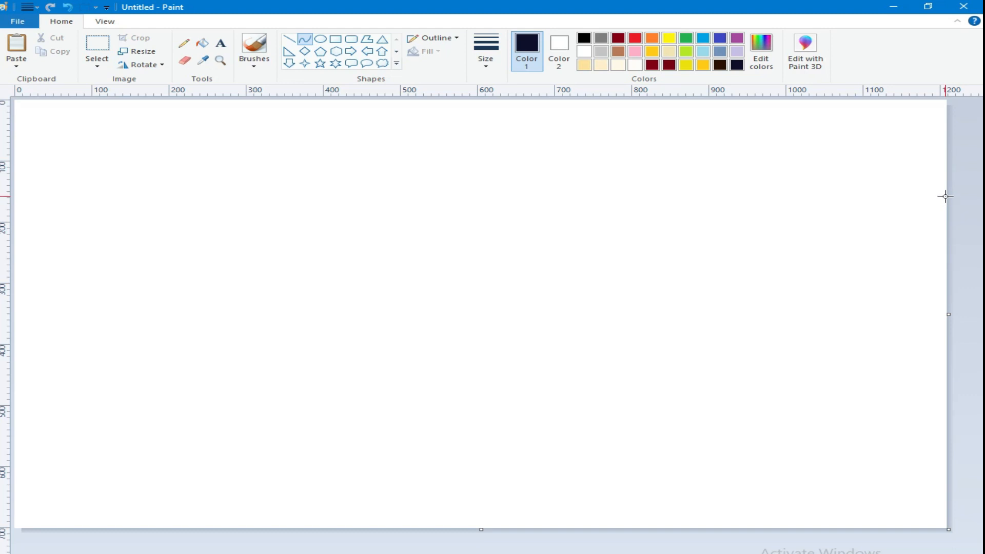
- Bend the navy line spanning the canvas into a sagging curve and fill the area above it with navy
drag(429, 195, 435, 287)
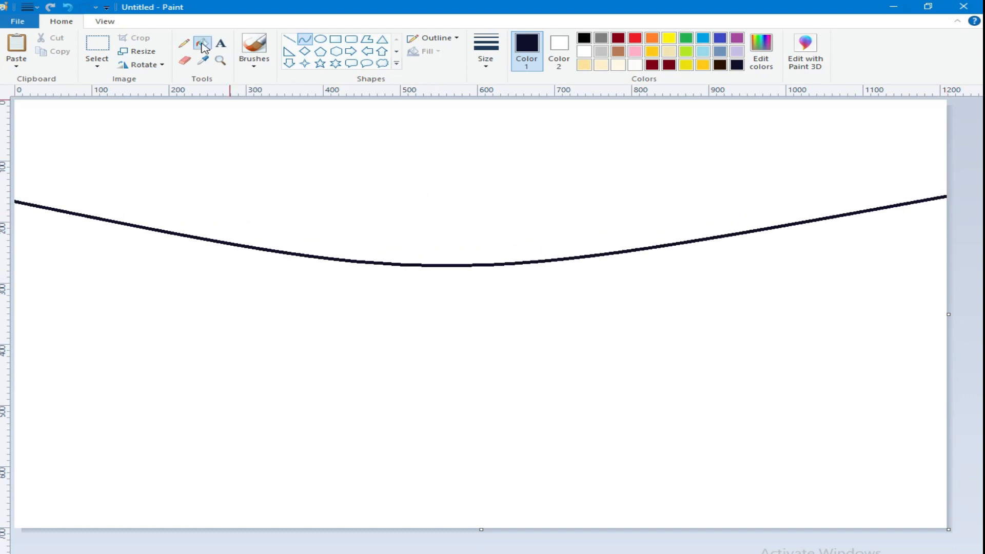
click(310, 147)
- Mix a brighter sky blue, draw a second sagging curve across the canvas below the navy area, and fill the band between them
click(703, 38)
click(761, 51)
drag(649, 286, 649, 275)
click(347, 389)
click(305, 39)
mouse_move(938, 294)
mouse_down()
mouse_move(176, 318)
mouse_move(6, 295)
mouse_up()
mouse_move(438, 288)
mouse_down()
mouse_move(431, 405)
mouse_move(442, 411)
mouse_up()
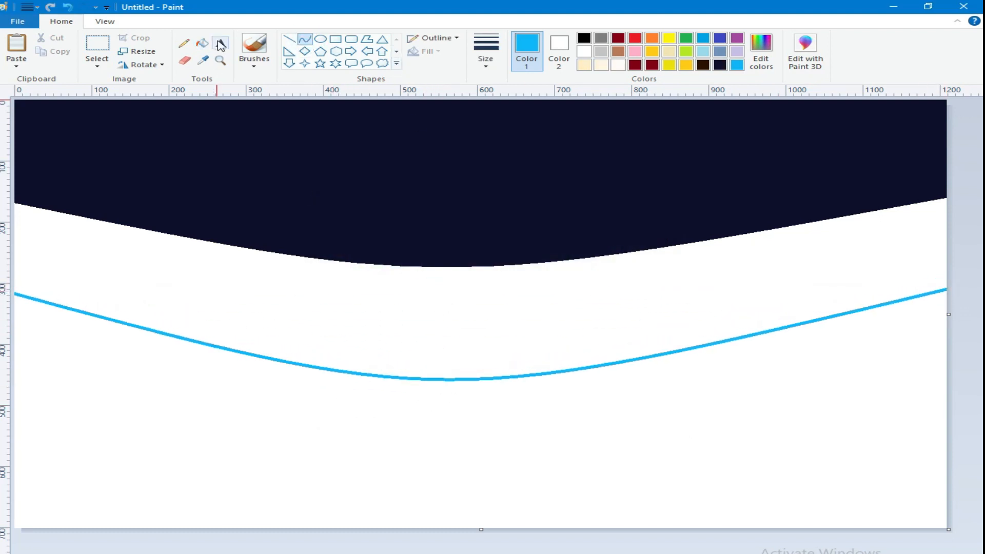
click(220, 45)
click(368, 292)
- Mix a lighter blue and draw a third, shallower sagging curve across the lower canvas, extending it to the canvas's right edge
click(761, 51)
click(652, 262)
drag(651, 256, 651, 255)
click(347, 388)
click(305, 39)
drag(942, 420, 7, 412)
drag(512, 418, 455, 464)
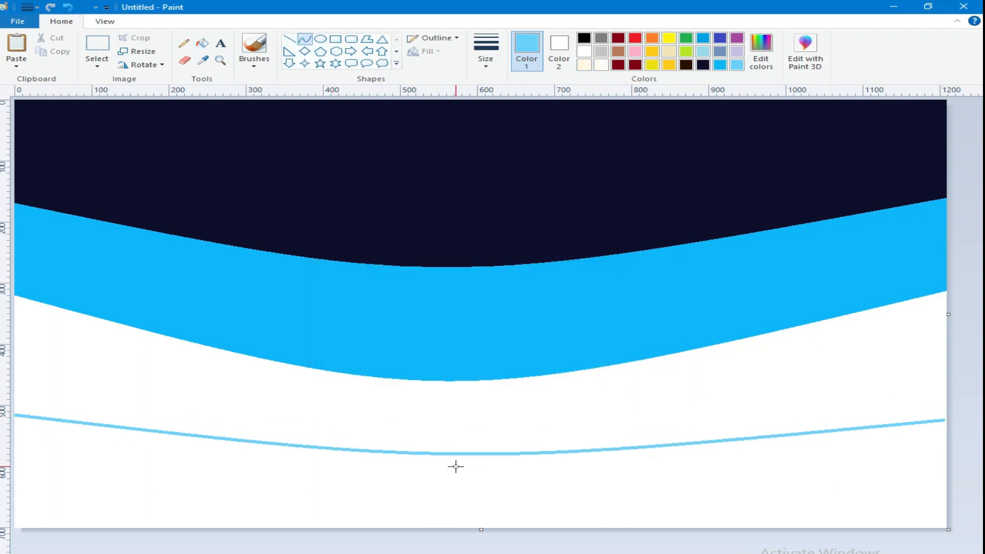
click(289, 39)
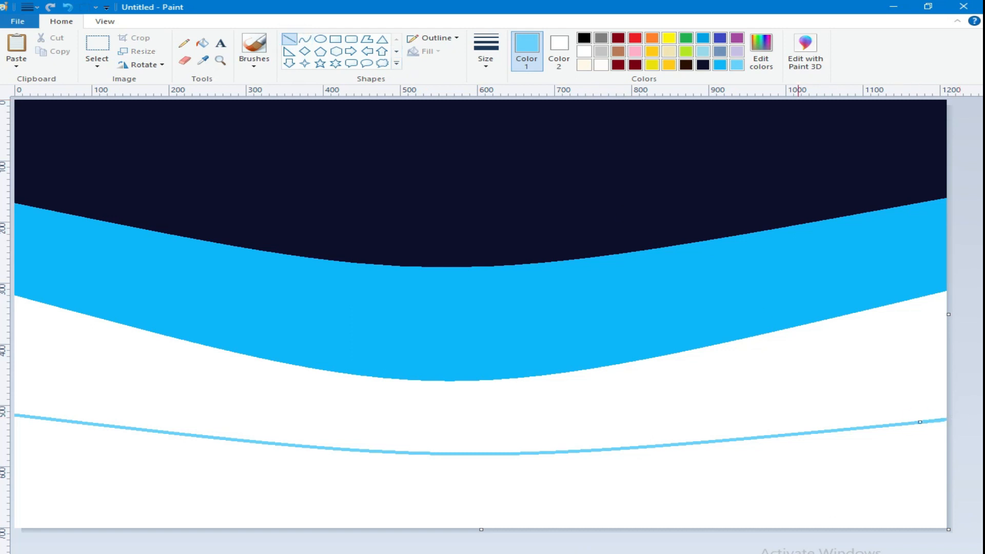
- Mix a paler blue and fill both the white band above the lowest curve and the curve itself with it
click(760, 58)
click(352, 396)
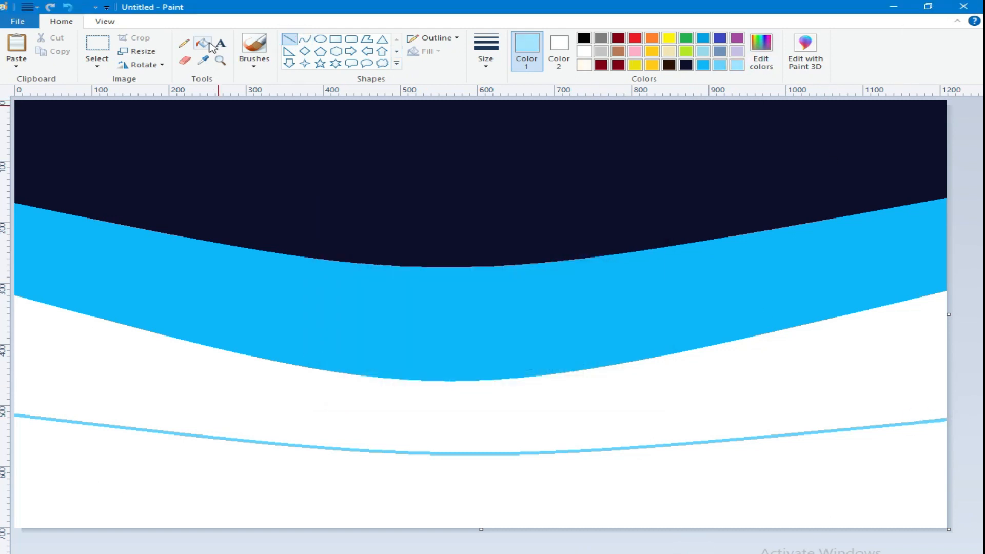
click(208, 45)
click(472, 415)
click(535, 451)
- Mix an almost white blue and fill the area below the lowest curve
click(761, 51)
drag(651, 232, 651, 225)
click(345, 389)
click(382, 489)
- Choose a textured brush at a thick size and paint near-white strokes along the bottom band's upper edge
click(258, 66)
click(257, 106)
click(485, 58)
click(529, 158)
mouse_move(742, 451)
mouse_down()
mouse_move(941, 413)
mouse_move(667, 442)
mouse_move(322, 456)
mouse_move(2, 384)
mouse_up()
- Sample the pale blue and brush it across the boundary between the pale and sky-blue bands
click(202, 63)
click(490, 392)
mouse_move(944, 284)
mouse_down()
mouse_move(920, 299)
mouse_move(949, 283)
mouse_up()
mouse_move(891, 311)
mouse_down()
mouse_move(623, 359)
mouse_move(380, 377)
mouse_move(268, 364)
mouse_move(20, 289)
mouse_up()
mouse_move(456, 373)
mouse_down()
mouse_move(126, 306)
mouse_move(92, 308)
mouse_move(15, 283)
mouse_up()
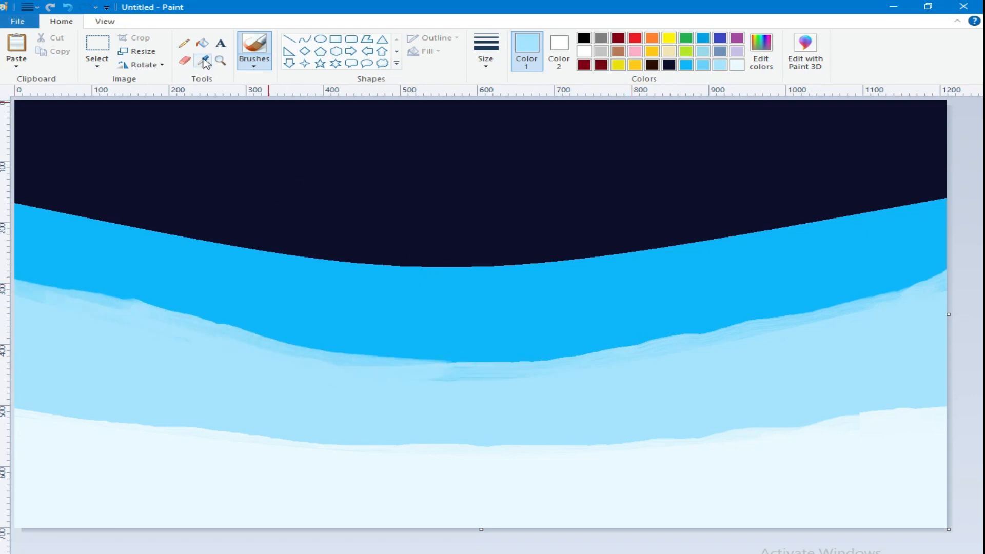
- Sample the sky blue and brush it along the boundary with the navy area
click(203, 60)
click(334, 303)
drag(940, 198, 811, 213)
mouse_move(943, 185)
mouse_down()
mouse_move(740, 232)
mouse_move(439, 258)
mouse_move(133, 222)
mouse_move(15, 194)
mouse_up()
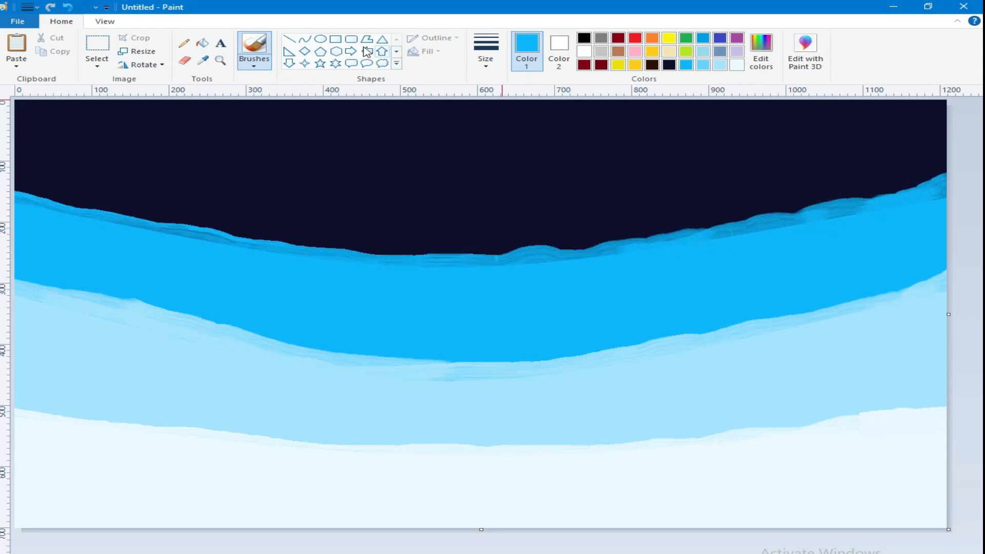
- Sample the navy, lighten it slightly, and brush a broad curved band along the lower part of the navy area
click(204, 60)
click(349, 138)
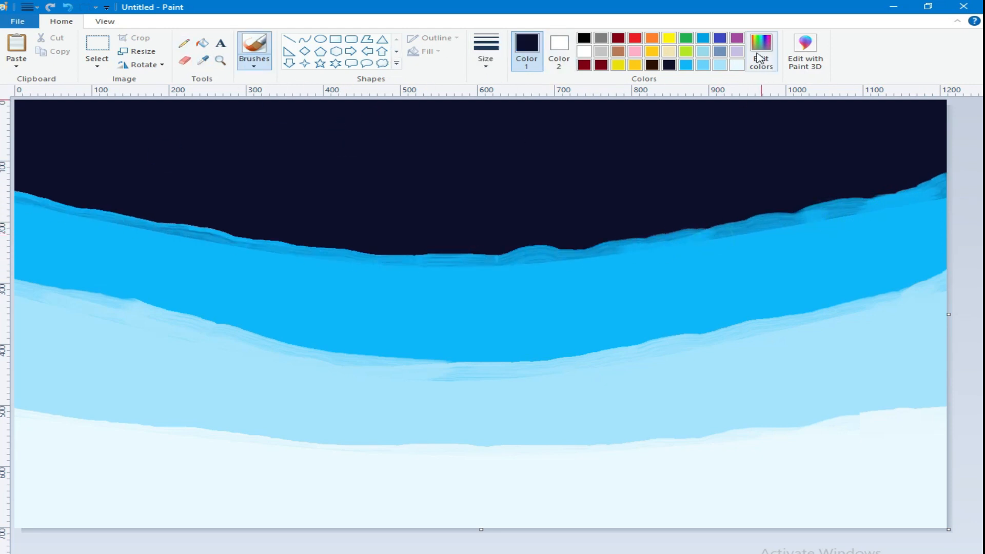
click(761, 59)
click(646, 317)
click(347, 389)
drag(741, 207, 561, 233)
mouse_move(657, 207)
mouse_down()
mouse_move(279, 211)
mouse_move(7, 168)
mouse_up()
drag(7, 171, 173, 199)
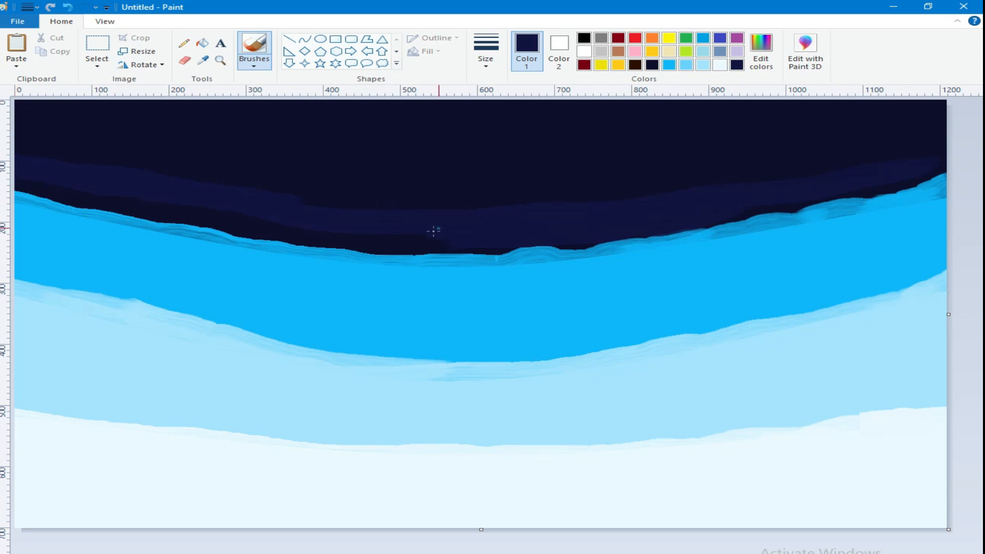
drag(477, 235, 128, 204)
drag(571, 235, 392, 258)
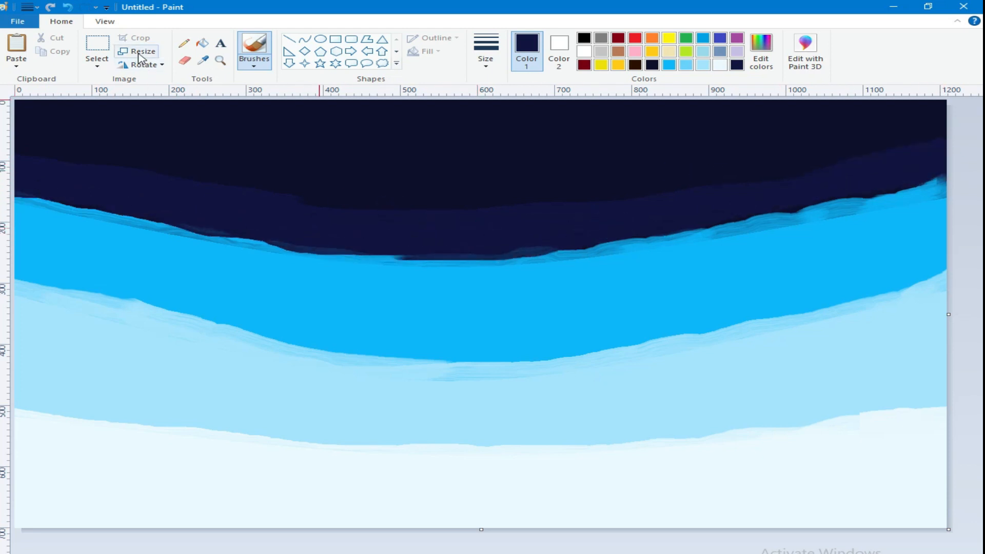
- Copy the canvas's vertical pixel size and resize the picture to 4 pixels high, keeping its width
click(135, 51)
right_click(187, 143)
click(211, 222)
key(ctrl+c)
text(4)
click(116, 278)
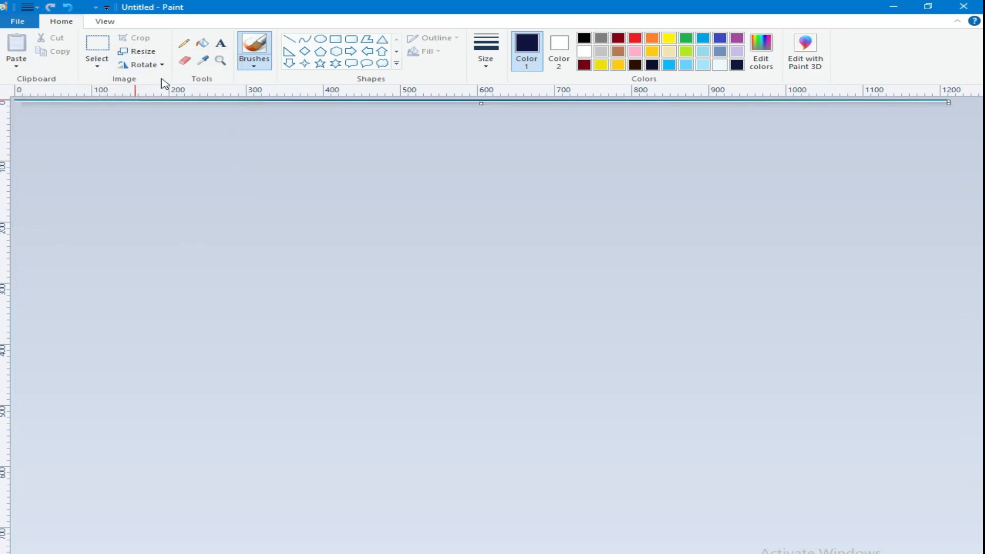
- Resize the picture vertically in pixels to the copied original height, stretching the colours into a smooth gradient
click(134, 51)
click(165, 96)
right_click(187, 142)
click(199, 261)
click(117, 278)
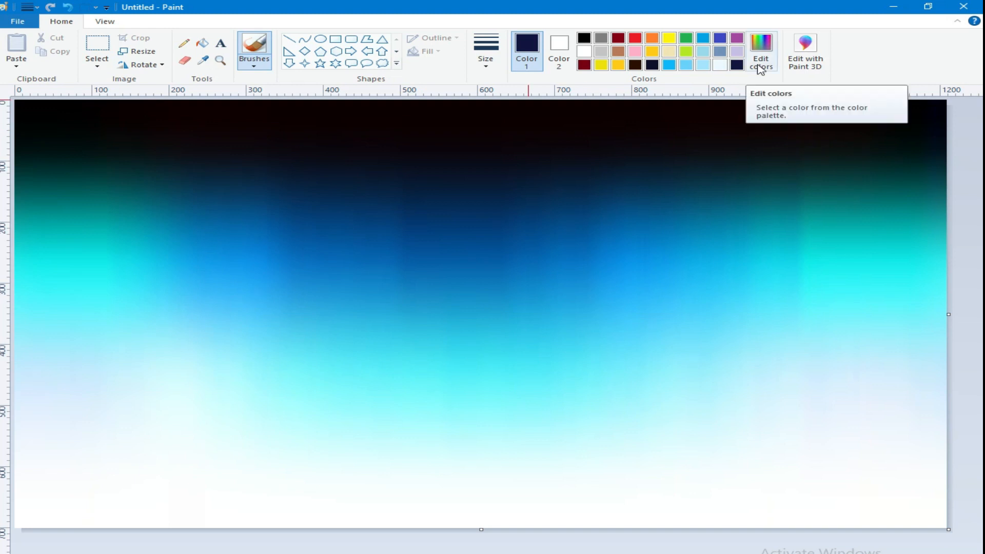
- Mix a dark blue (0, 96, 136), assign it to both colours, and draw a rectangle near the canvas's lower-left corner
click(704, 39)
click(761, 51)
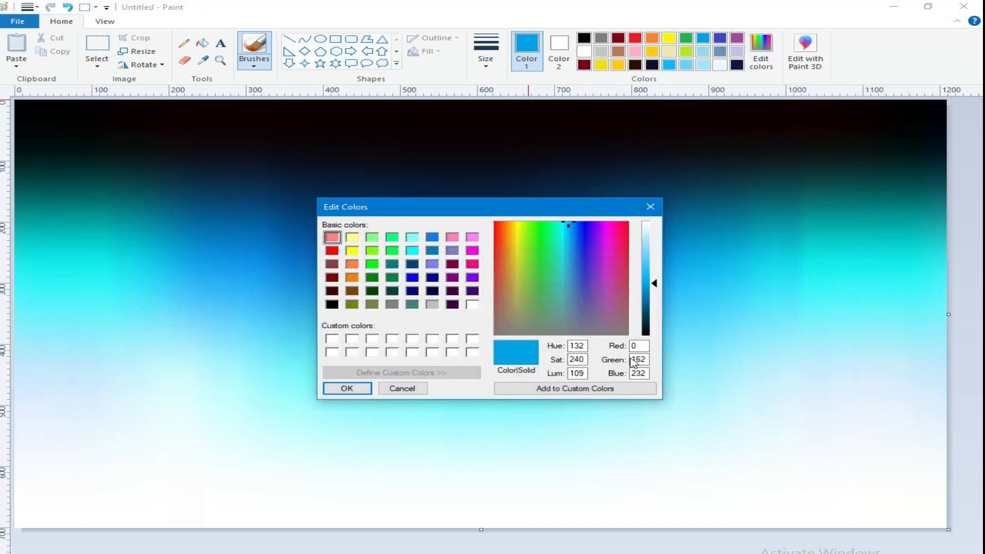
click(650, 312)
click(347, 389)
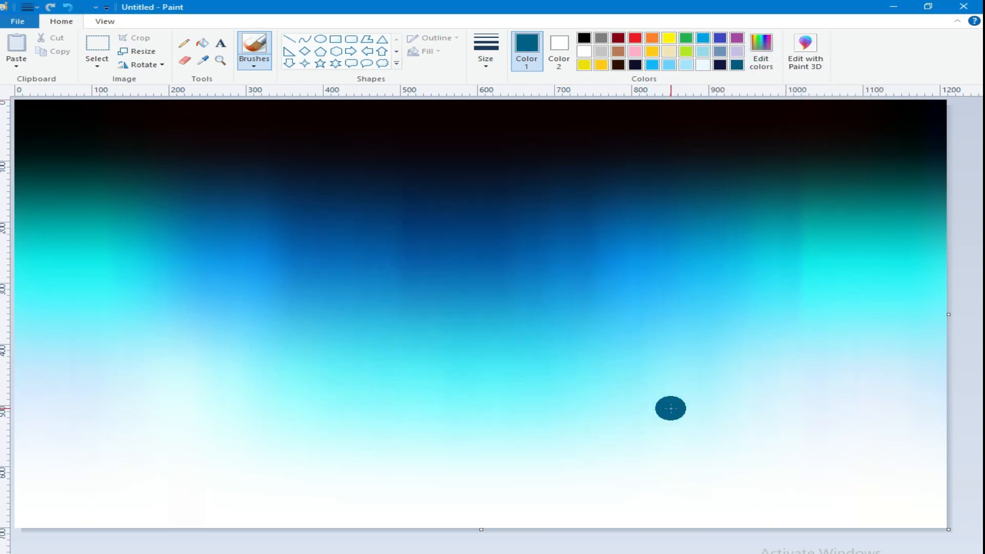
click(335, 39)
click(559, 51)
click(737, 64)
drag(105, 472, 237, 527)
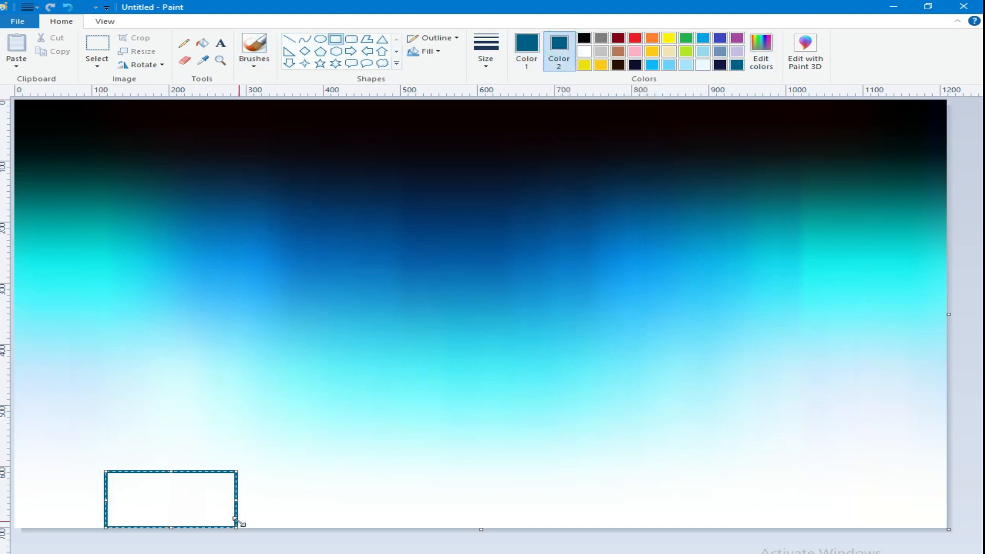
- Shrink the rectangle to about 140 by 40 pixels, place it on the bottom edge, and give it a solid fill
drag(162, 471, 138, 510)
drag(215, 512, 191, 511)
drag(137, 491, 125, 517)
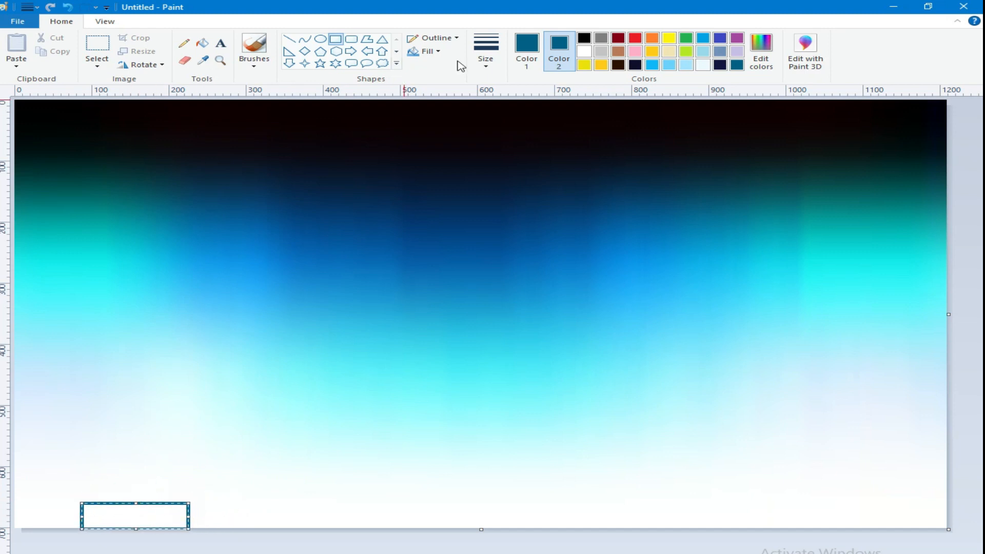
click(427, 52)
click(441, 79)
- Draw a straight dark-blue gable line rising leftward from the house wall's upper-left corner
click(289, 39)
drag(45, 471, 78, 502)
drag(44, 471, 40, 480)
click(235, 522)
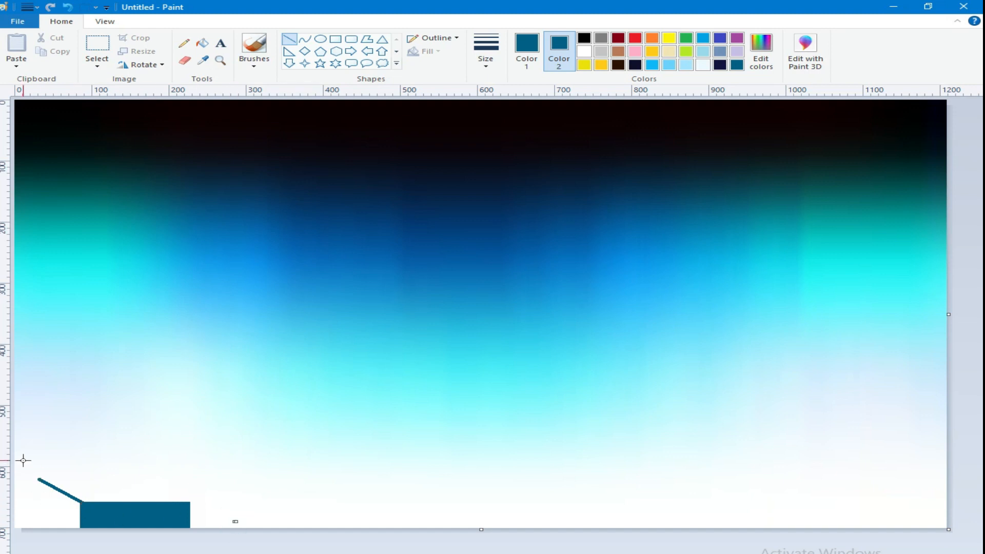
- Darken the blue to near black and draw the gable's other slope from its peak down to the canvas's left edge
click(526, 52)
click(761, 52)
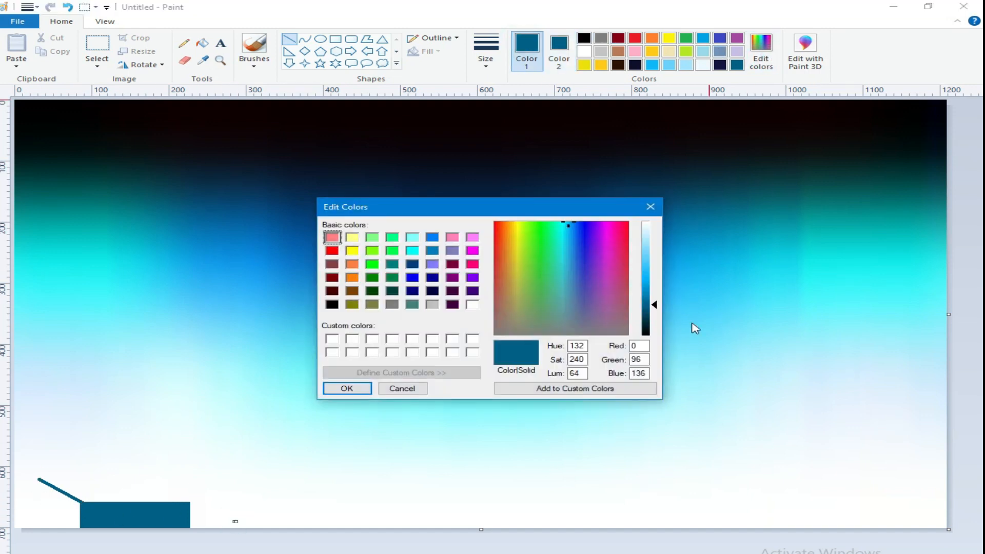
click(649, 332)
click(347, 390)
drag(40, 480, 16, 492)
click(88, 549)
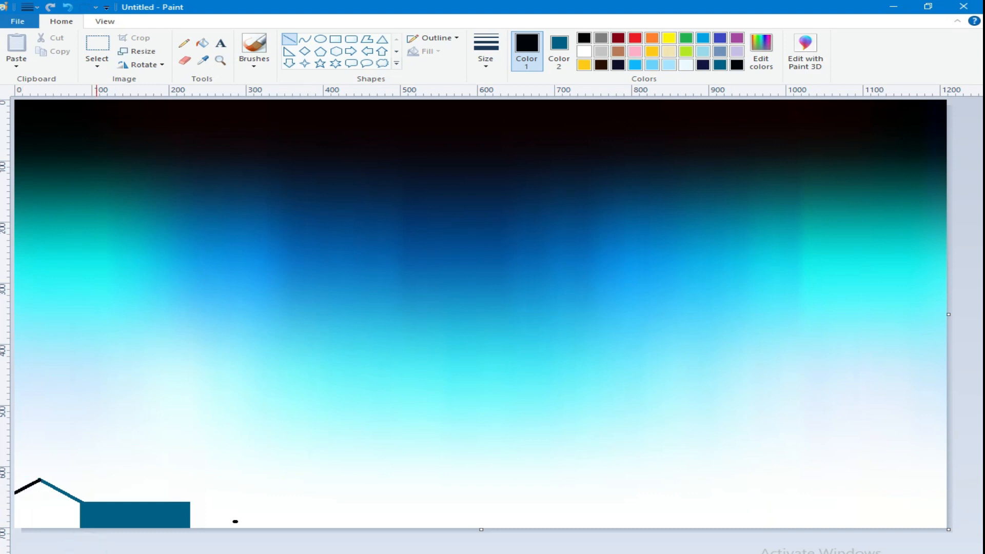
- Choose a round brush with a thick stroke and paint the gable front of the house near black
click(251, 64)
click(253, 85)
click(485, 62)
click(501, 158)
mouse_move(57, 518)
mouse_down()
mouse_move(14, 524)
mouse_move(35, 520)
mouse_up()
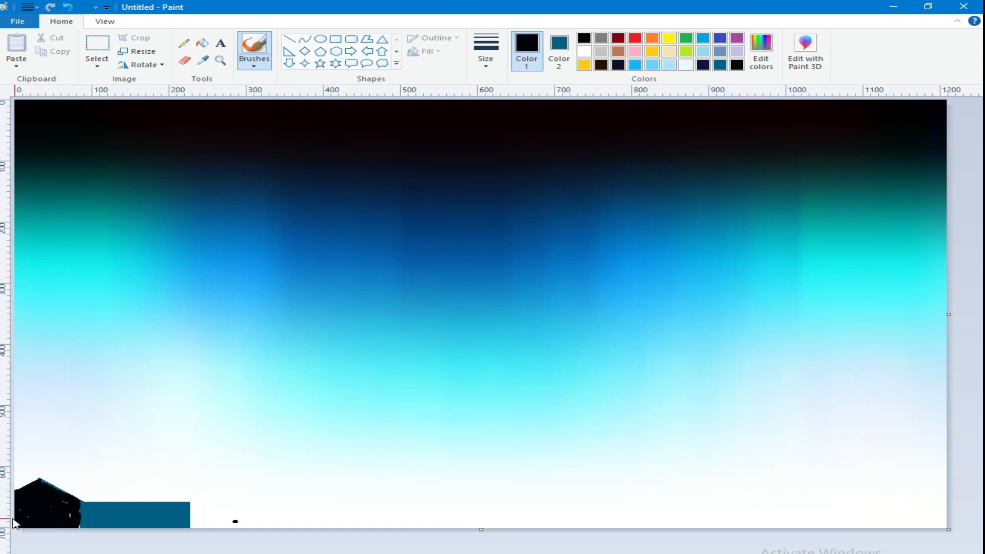
- Outline the roof above the wall with near-black lines for the ridge, the gable overhang, the far slope and the eave
click(289, 39)
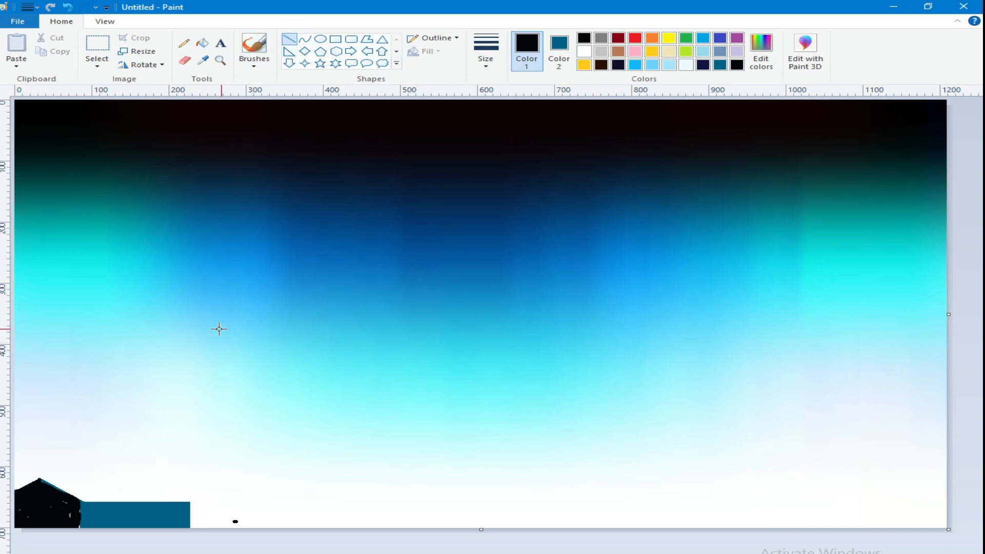
drag(38, 481, 163, 476)
drag(94, 477, 92, 463)
drag(32, 463, 81, 498)
drag(32, 464, 14, 477)
drag(160, 462, 202, 503)
drag(201, 503, 81, 500)
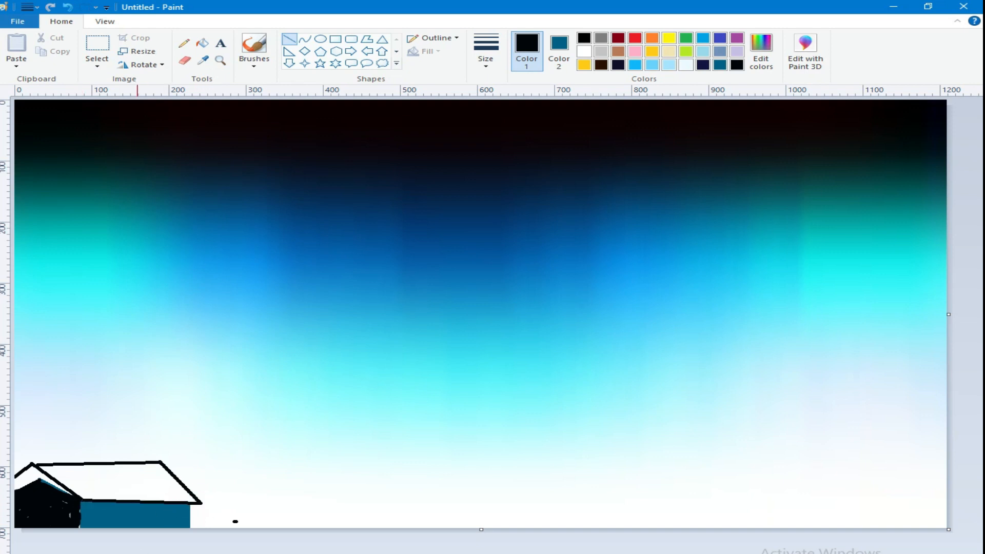
- Brush the gable overhang between the roof outline and the house front near black
click(252, 68)
click(251, 88)
drag(22, 484, 42, 483)
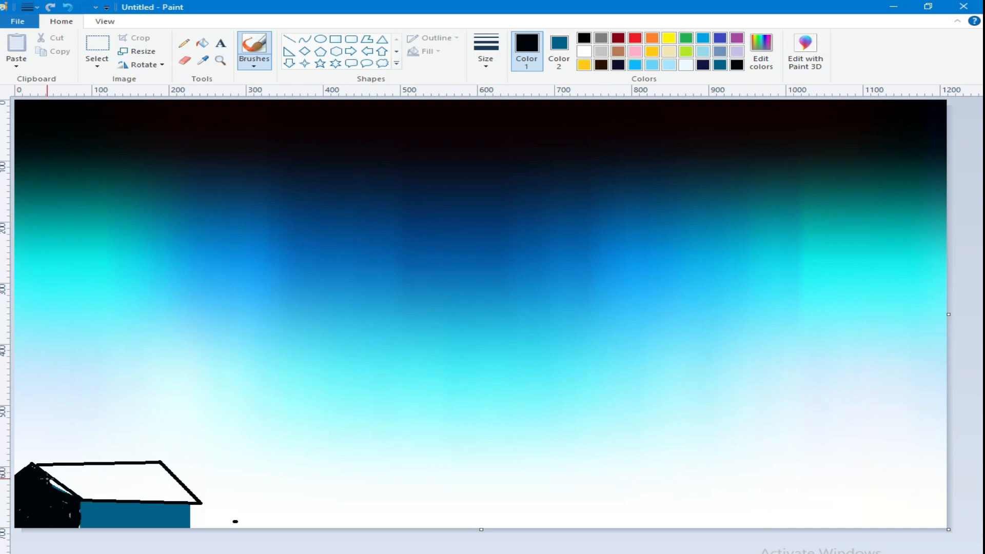
- Draw a sloping line across the roof and brush the whole roof area solid near black
click(288, 39)
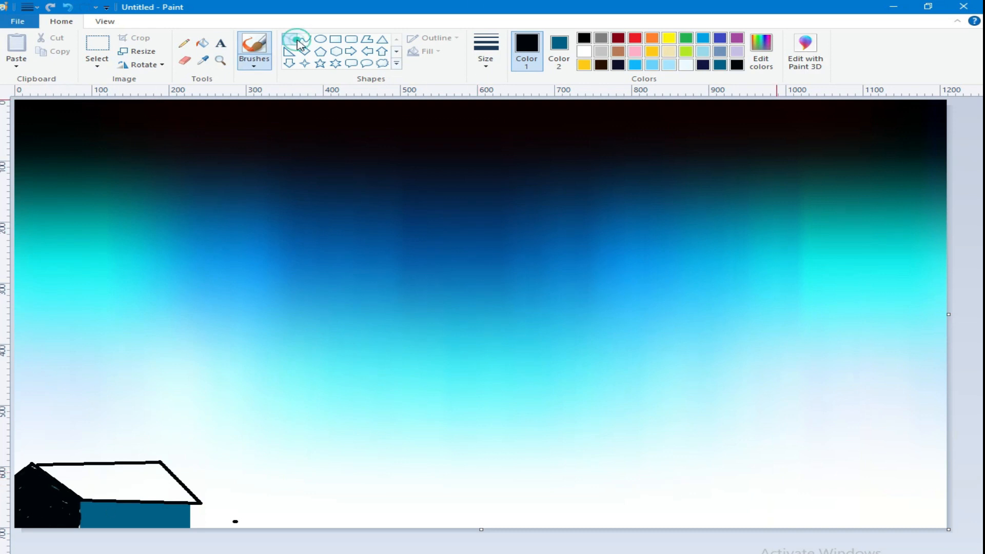
drag(47, 464, 100, 497)
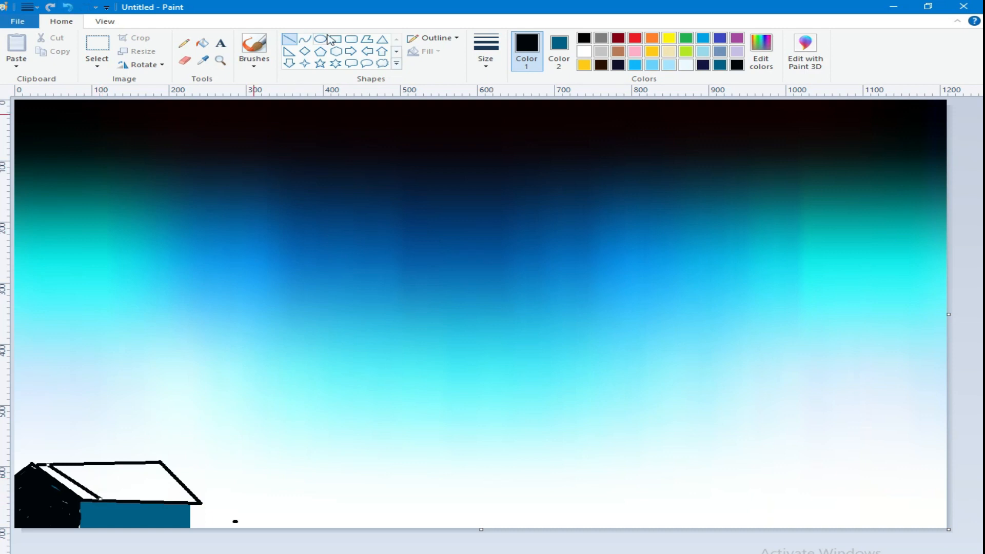
click(253, 64)
click(255, 82)
click(486, 59)
click(495, 164)
mouse_move(76, 486)
mouse_down()
mouse_move(106, 488)
mouse_move(64, 469)
mouse_move(103, 465)
mouse_up()
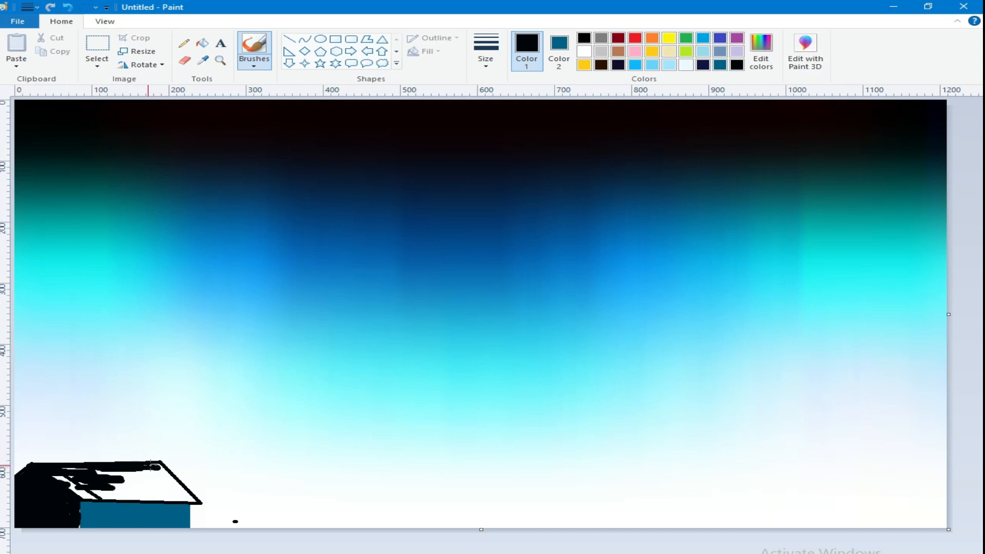
mouse_move(195, 501)
mouse_down()
mouse_move(51, 482)
mouse_move(87, 482)
mouse_move(71, 469)
mouse_move(78, 484)
mouse_move(157, 468)
mouse_up()
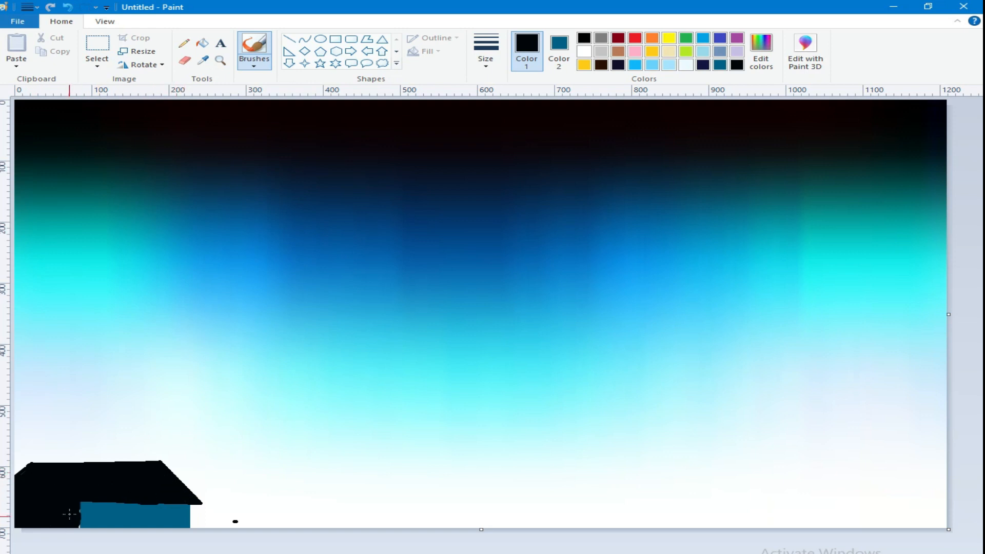
- Pick the dark blue and darken it to a very dark teal-blue as the drawing colour
click(635, 65)
click(203, 60)
click(529, 215)
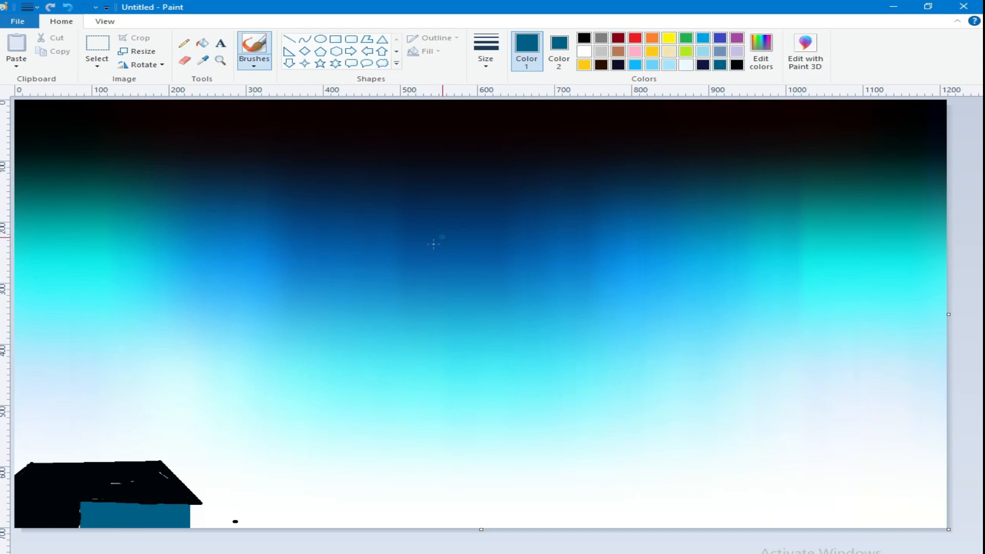
click(761, 51)
click(650, 311)
click(648, 315)
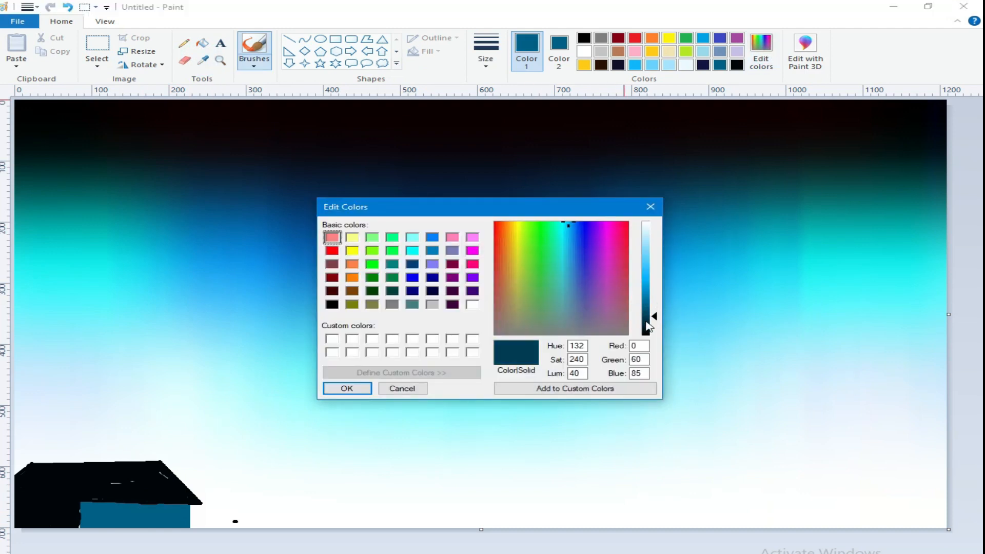
click(647, 320)
click(350, 387)
- Draw evenly spaced parallel sloping lines with a thinner stroke across the roof from ridge to eave
click(288, 43)
click(486, 52)
click(507, 138)
mouse_move(31, 464)
mouse_down()
mouse_move(81, 501)
mouse_move(69, 480)
mouse_move(107, 502)
mouse_up()
drag(78, 463, 122, 502)
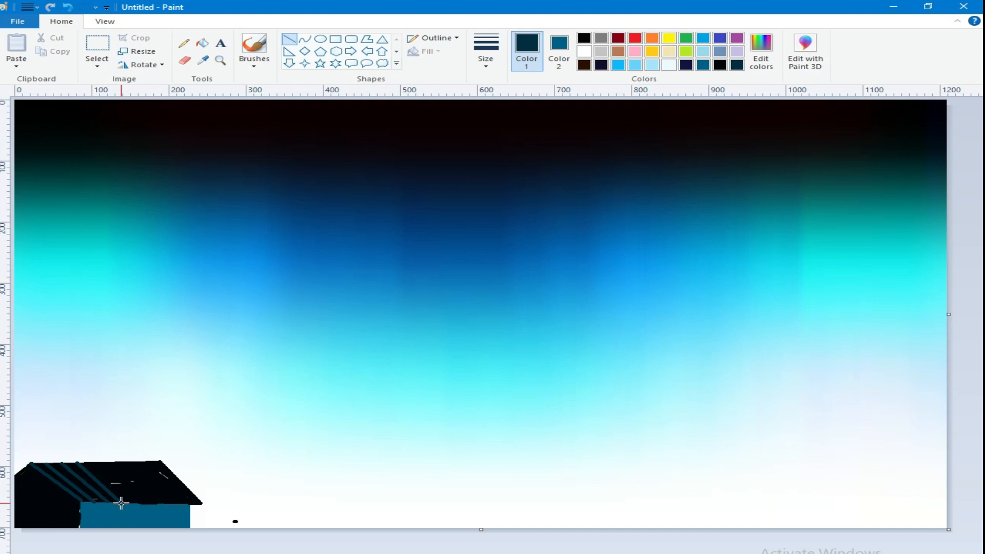
drag(94, 463, 135, 503)
drag(110, 463, 151, 504)
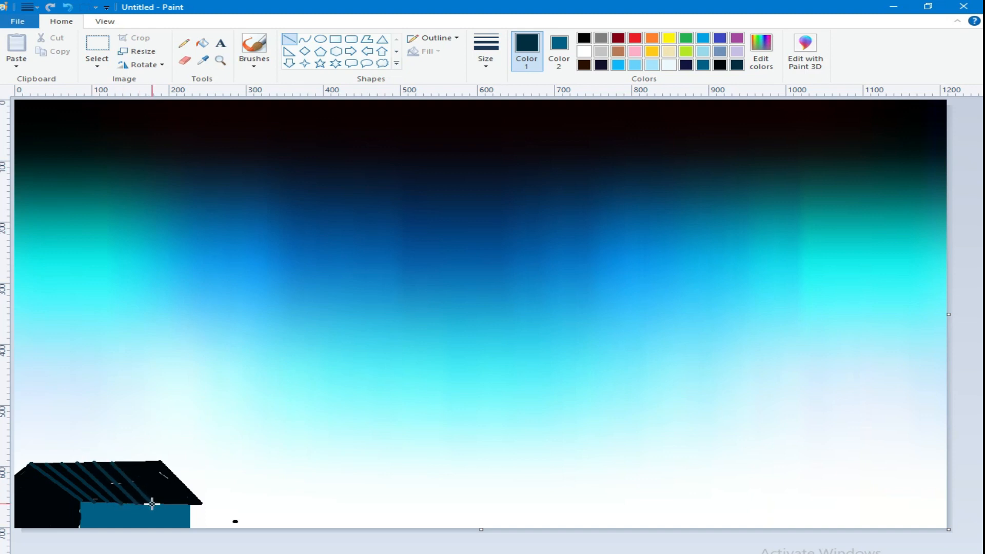
drag(128, 463, 164, 503)
drag(145, 463, 179, 503)
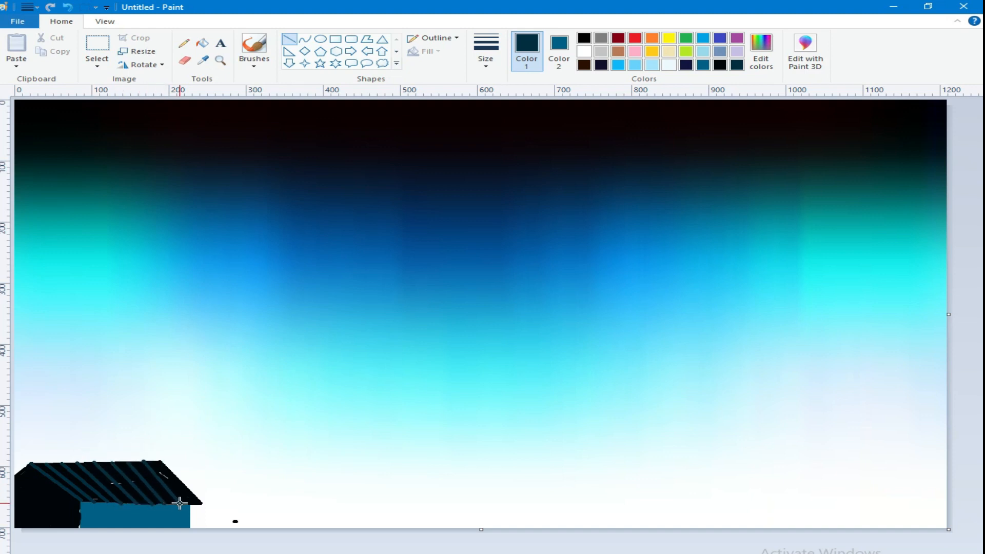
drag(160, 460, 202, 503)
- Sample the roof's near black to retrace its ridge and eave, and sample the wall blue to straighten the wall's left edge
click(204, 61)
click(154, 464)
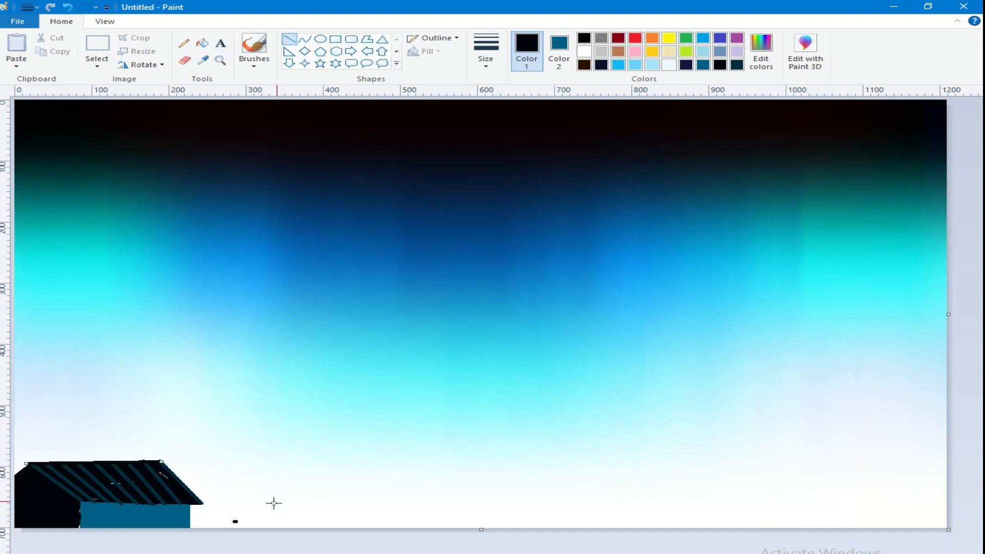
drag(200, 502, 77, 501)
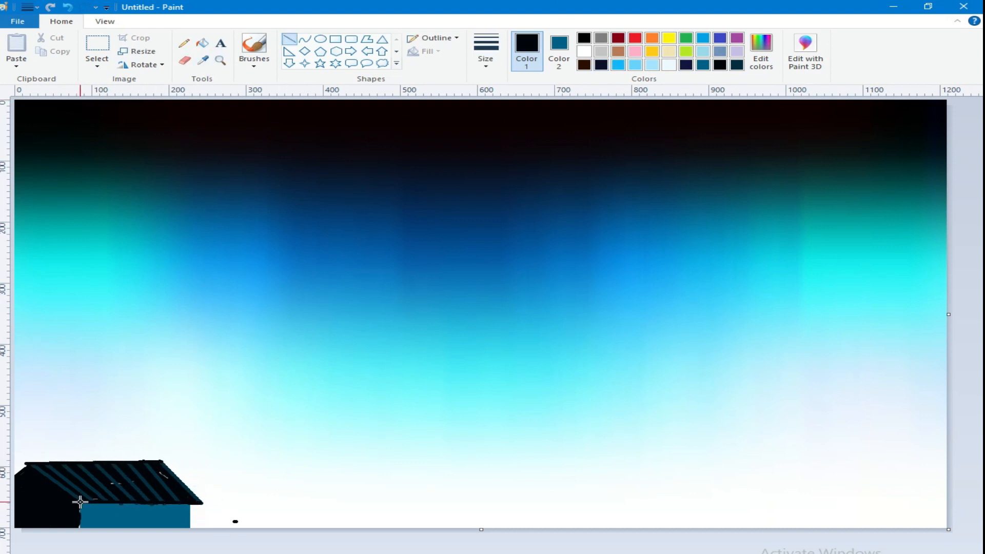
click(204, 61)
click(80, 510)
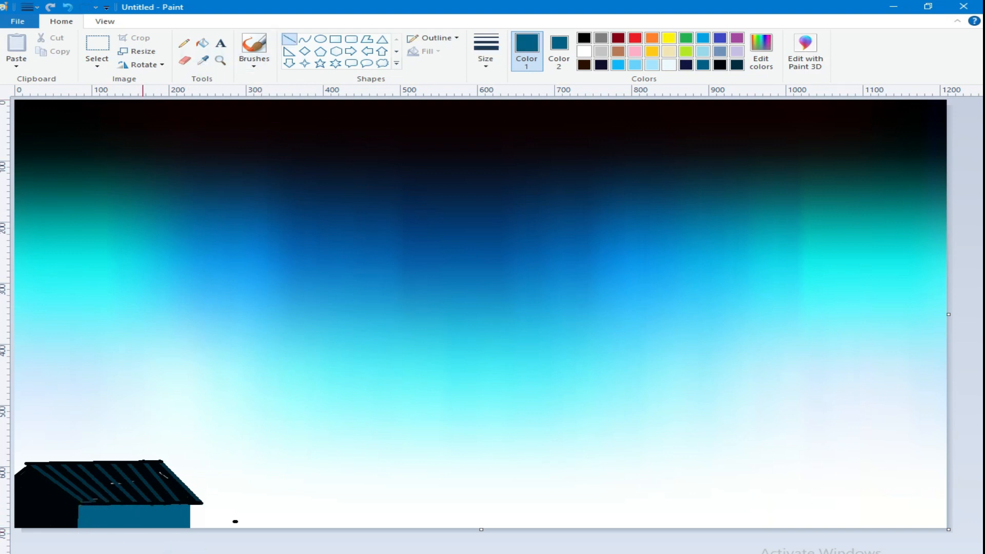
- Sample the roof's near black to fill the gap at its left corner, and pick yellow as the drawing colour
click(204, 60)
click(26, 468)
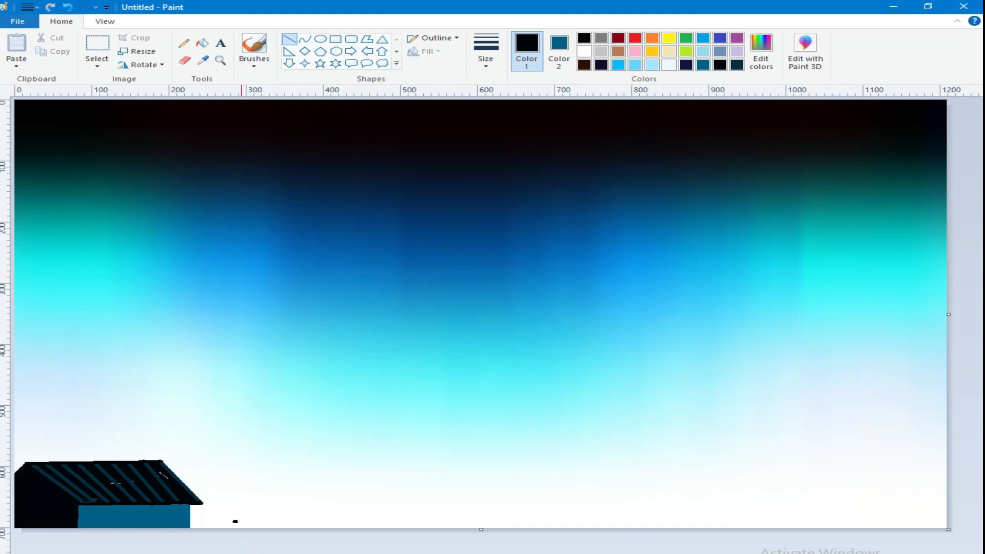
click(668, 39)
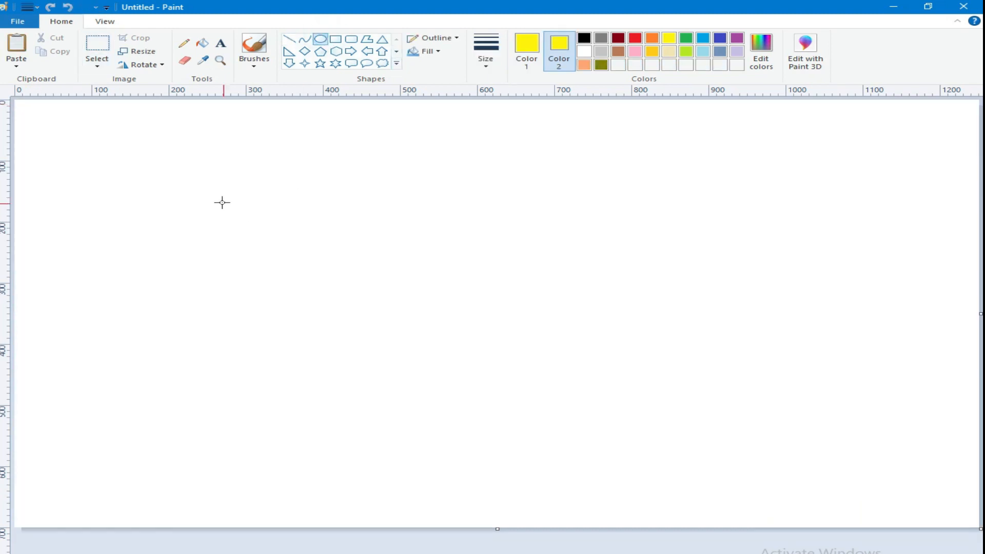
- Draw an ellipse about 335 by 325 px on the blank canvas with a yellow outline and solid yellow fill
drag(217, 198, 476, 399)
click(427, 51)
click(451, 83)
- Overlap the yellow ellipse with a slightly smaller white one offset up and to the right, leaving a yellow crescent
click(584, 51)
click(584, 51)
drag(265, 168, 476, 343)
mouse_move(381, 290)
mouse_down()
mouse_move(362, 312)
mouse_move(344, 309)
mouse_up()
drag(452, 366, 456, 372)
drag(340, 318, 344, 311)
click(538, 321)
- Select the yellow crescent with a rectangular selection and copy it
click(97, 66)
click(108, 92)
drag(135, 165, 536, 476)
right_click(319, 313)
click(361, 336)
- Paste the crescent with a transparent background into the night landscape and place it in the upper centre of the sky
click(97, 65)
click(662, 341)
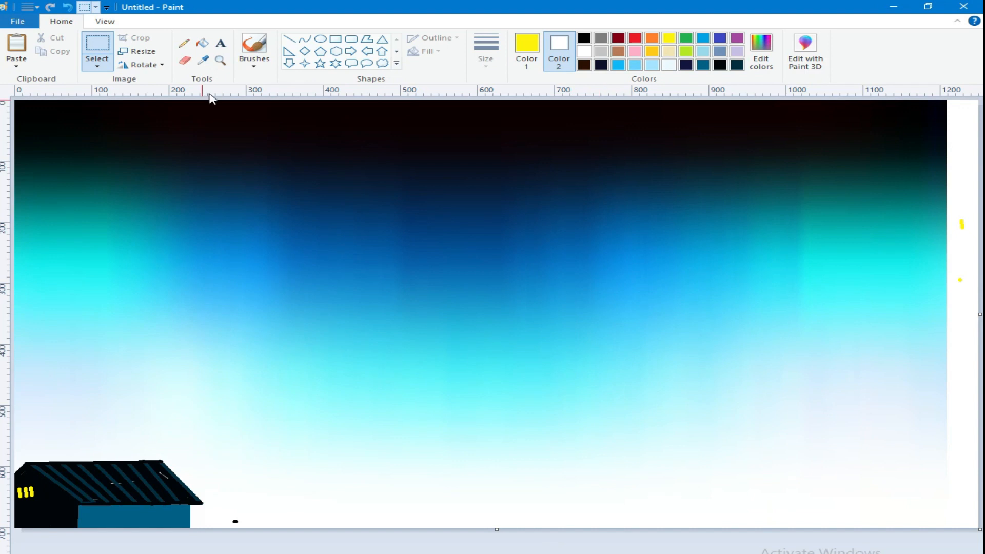
click(16, 65)
click(26, 83)
drag(144, 286, 432, 246)
click(291, 193)
- Fill the crescent moon with white
click(526, 50)
click(584, 51)
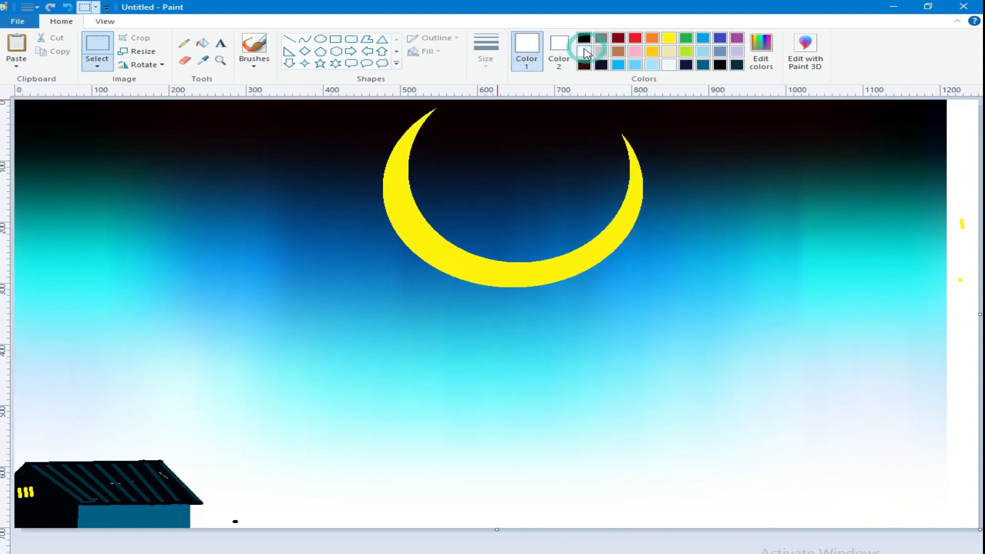
click(202, 44)
click(404, 214)
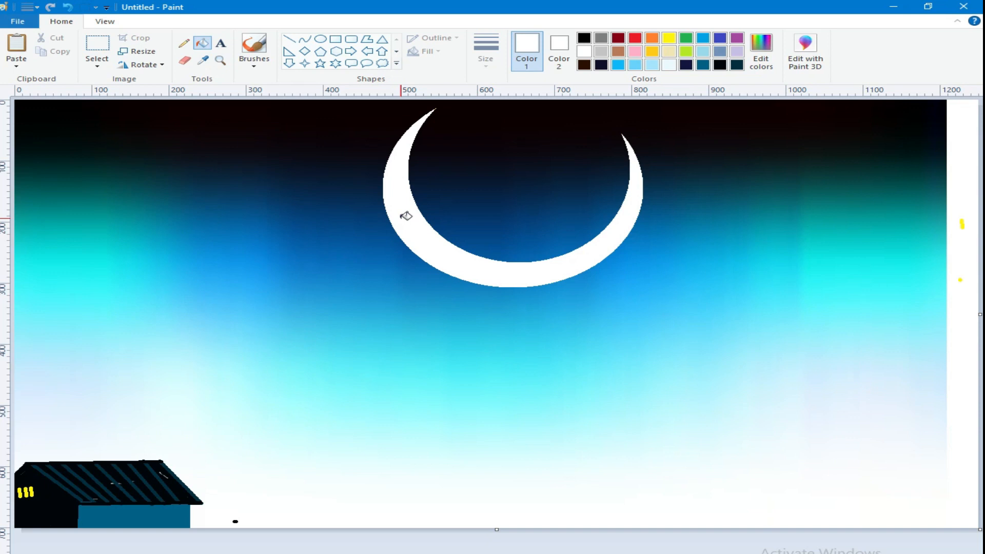
- Scatter small solid white five-point stars of varying size across the sky around the moon
click(321, 64)
click(451, 38)
click(451, 54)
drag(40, 121, 50, 130)
drag(182, 128, 192, 138)
drag(296, 118, 308, 129)
drag(121, 109, 132, 120)
drag(67, 211, 74, 217)
drag(299, 206, 305, 212)
drag(563, 166, 569, 171)
drag(734, 137, 740, 143)
drag(896, 122, 903, 129)
drag(477, 112, 482, 117)
drag(668, 121, 674, 127)
drag(868, 222, 881, 234)
drag(785, 271, 791, 277)
drag(193, 315, 198, 321)
drag(44, 309, 50, 314)
drag(188, 208, 194, 214)
drag(331, 262, 336, 266)
drag(769, 331, 780, 340)
drag(896, 291, 907, 300)
drag(513, 377, 522, 386)
drag(557, 342, 565, 350)
drag(105, 274, 114, 283)
- Dot tiny white stars with the Pencil across the upper-left part of the sky
click(184, 43)
click(249, 157)
click(102, 178)
click(486, 67)
click(513, 109)
click(278, 192)
click(191, 229)
click(83, 251)
click(36, 258)
click(50, 159)
click(81, 108)
click(28, 108)
click(230, 103)
- Change the Pencil thickness and dot many more tiny white stars over the whole sky, including inside the crescent
click(485, 64)
click(523, 107)
click(308, 194)
click(218, 228)
click(143, 151)
click(145, 272)
click(52, 345)
click(28, 269)
click(50, 220)
click(120, 177)
click(249, 227)
click(361, 174)
click(364, 260)
click(394, 284)
click(766, 216)
click(842, 159)
click(845, 114)
click(906, 172)
click(917, 257)
click(862, 279)
click(850, 299)
click(835, 314)
click(788, 331)
click(723, 351)
click(743, 274)
click(692, 260)
click(698, 212)
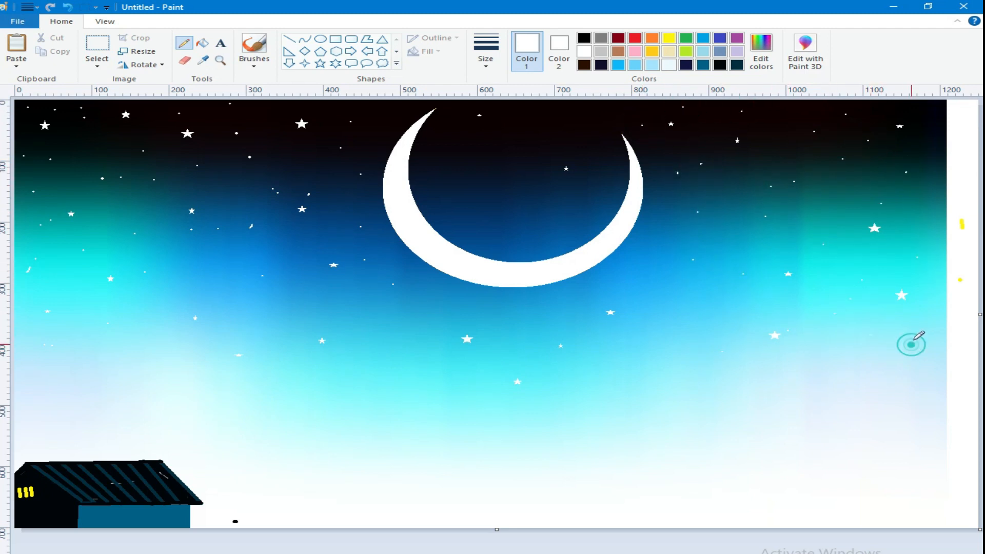
click(440, 194)
click(502, 151)
click(531, 217)
click(581, 126)
click(373, 114)
click(332, 106)
click(204, 194)
click(41, 182)
click(293, 165)
click(316, 142)
click(316, 241)
click(347, 270)
click(368, 301)
click(522, 308)
click(750, 277)
click(880, 265)
click(939, 251)
click(961, 212)
click(927, 181)
click(918, 219)
click(904, 192)
- Paint a black tree trunk with thick main branches rising behind the left end of the house roof
click(585, 38)
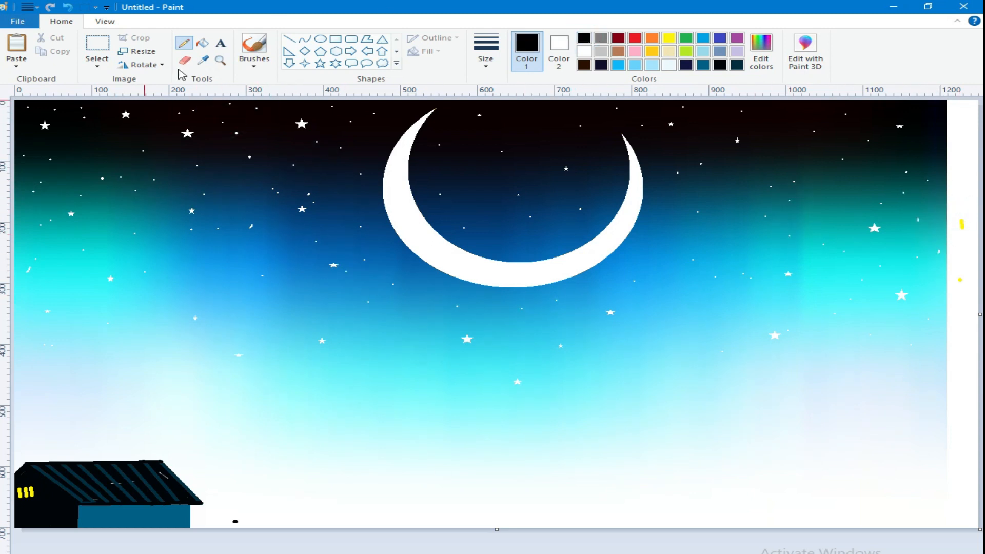
click(254, 65)
click(248, 84)
click(485, 52)
click(521, 138)
click(36, 432)
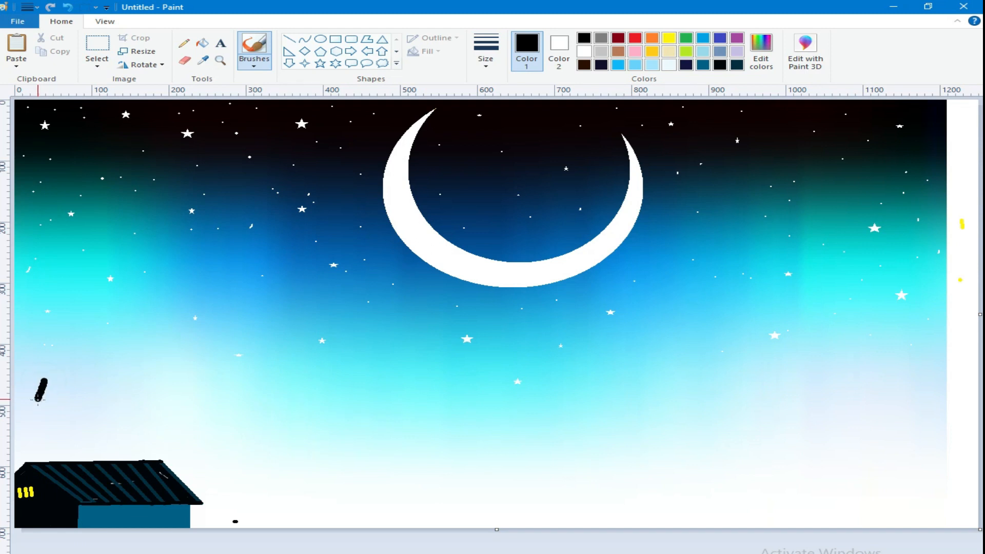
drag(39, 396, 24, 455)
mouse_move(86, 405)
mouse_down()
mouse_move(27, 426)
mouse_move(16, 464)
mouse_up()
- Add thin black twigs to the ends of the tree's branches with a thinner brush
click(496, 58)
click(508, 105)
drag(130, 386, 90, 403)
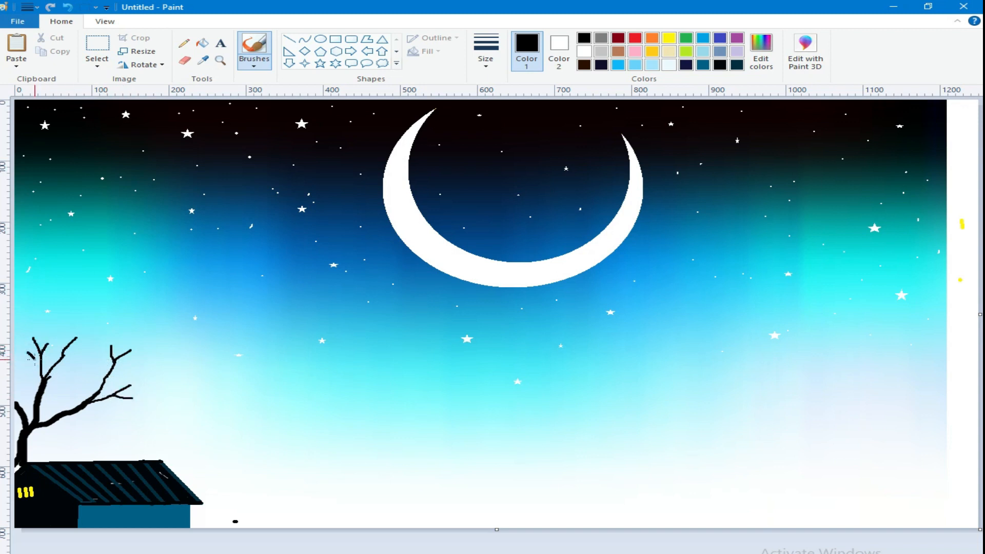
- Scribble small clumps of black foliage on the twig tips with a thin Crayon brush
click(254, 63)
click(285, 108)
click(486, 63)
click(503, 84)
mouse_move(116, 340)
mouse_down()
mouse_move(106, 347)
mouse_move(132, 349)
mouse_up()
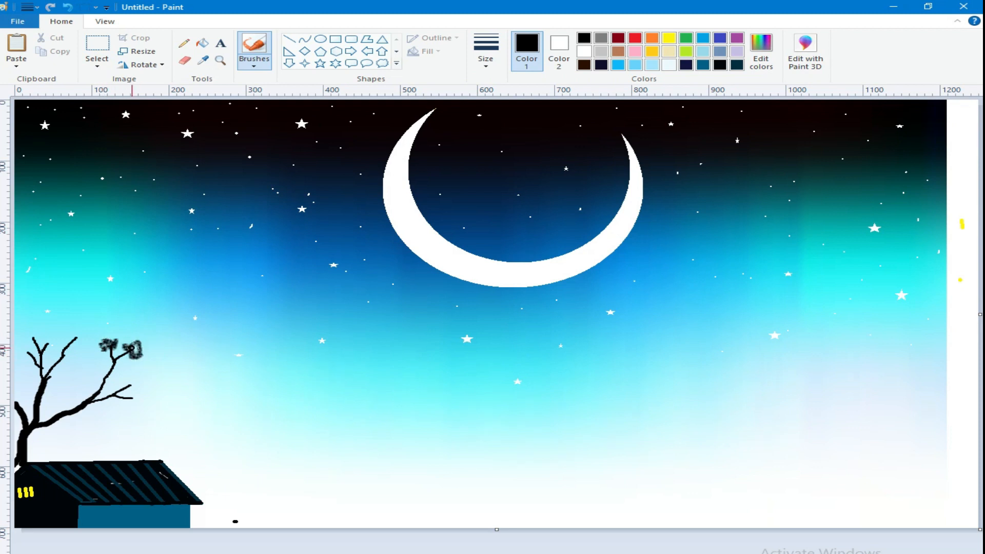
drag(123, 390, 146, 388)
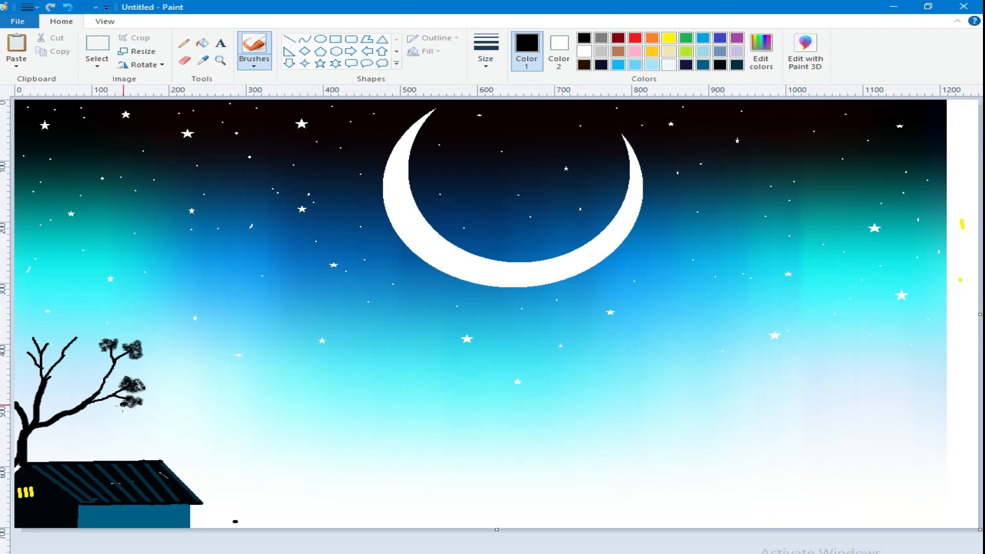
mouse_move(51, 345)
mouse_down()
mouse_move(89, 337)
mouse_move(69, 335)
mouse_up()
drag(38, 334, 29, 340)
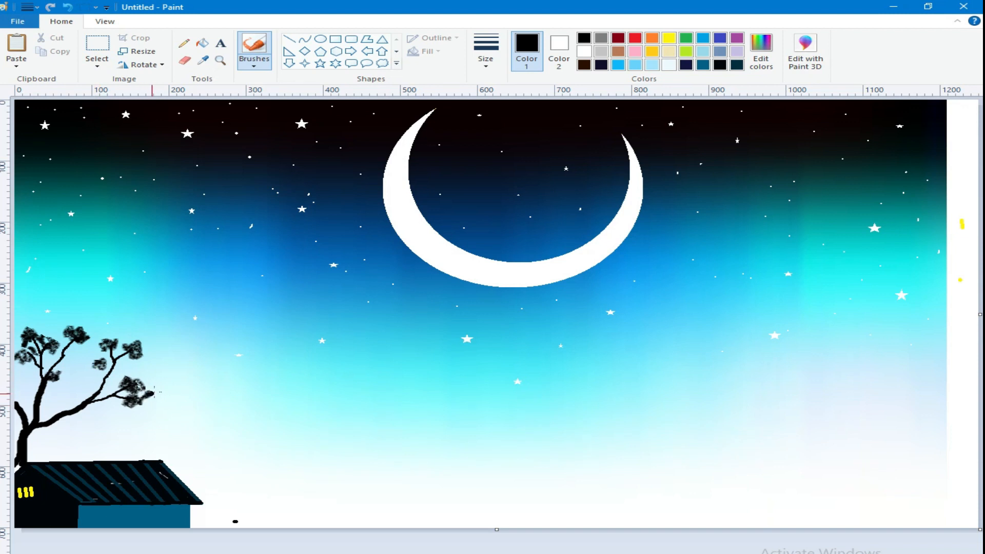
- Spray fuller black foliage around the clumps on the tree's upper branches with the Airbrush
click(254, 65)
click(253, 105)
click(254, 64)
click(346, 87)
mouse_move(88, 362)
mouse_down()
mouse_move(117, 340)
mouse_move(147, 348)
mouse_move(108, 340)
mouse_up()
drag(143, 386, 121, 393)
mouse_move(41, 343)
mouse_down()
mouse_move(24, 349)
mouse_move(25, 334)
mouse_up()
mouse_move(69, 330)
mouse_down()
mouse_move(78, 326)
mouse_move(56, 379)
mouse_move(51, 363)
mouse_move(105, 417)
mouse_move(51, 427)
mouse_up()
- Draw a thin lower branch to the right of the trunk above the roof and brush black foliage around it
click(254, 64)
click(253, 88)
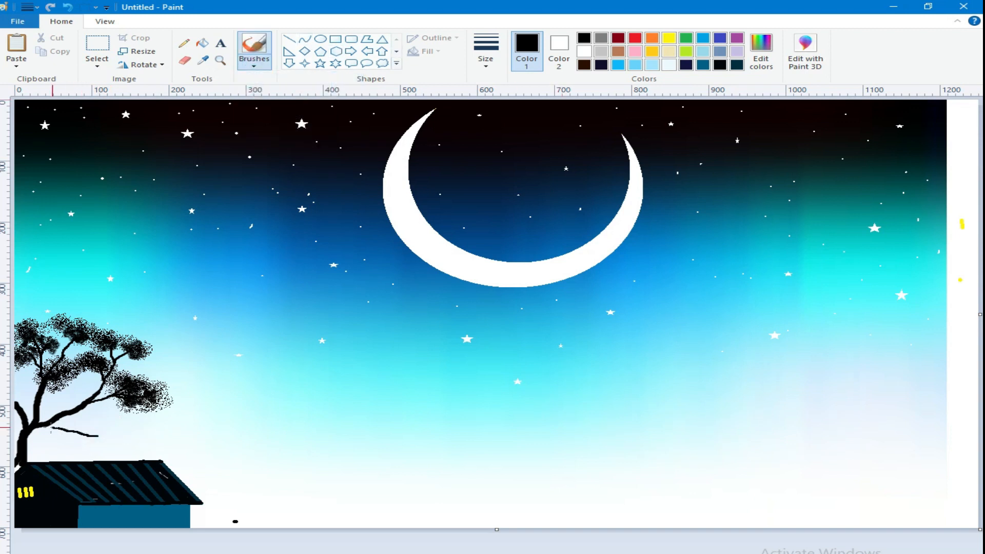
click(254, 63)
click(254, 109)
drag(103, 422, 72, 458)
- Airbrush black leaves over the lower branch and touch up the foliage higher in the tree
click(263, 65)
click(353, 86)
mouse_move(97, 424)
mouse_down()
mouse_move(104, 440)
mouse_move(72, 448)
mouse_move(139, 388)
mouse_move(102, 334)
mouse_move(134, 354)
mouse_move(110, 365)
mouse_up()
drag(47, 344, 41, 347)
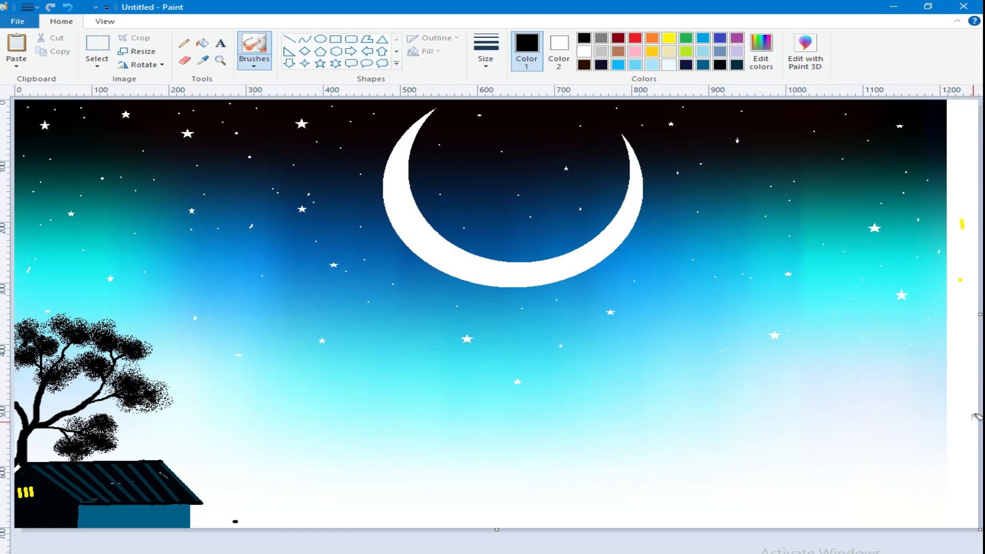
- Switch back to the standard round brush in black
click(254, 65)
click(257, 96)
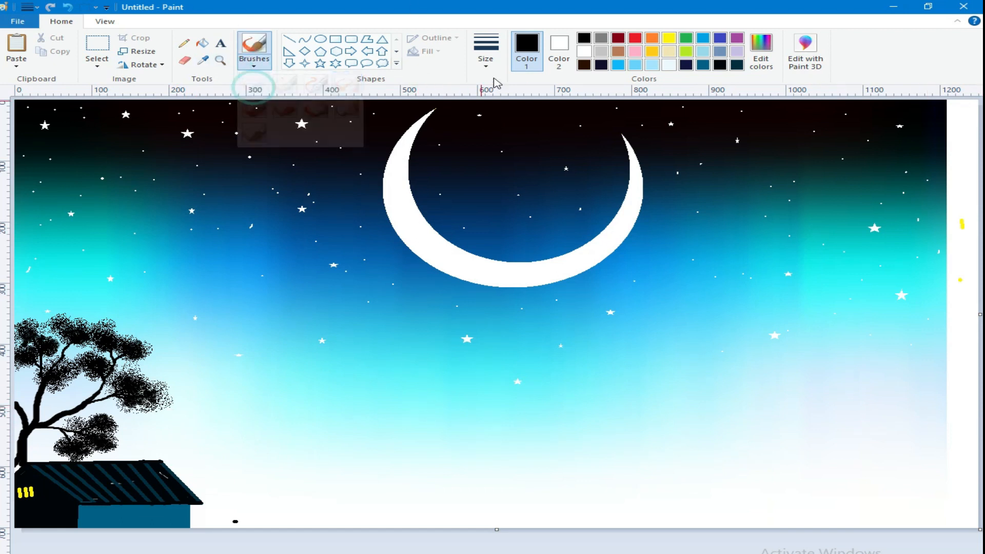